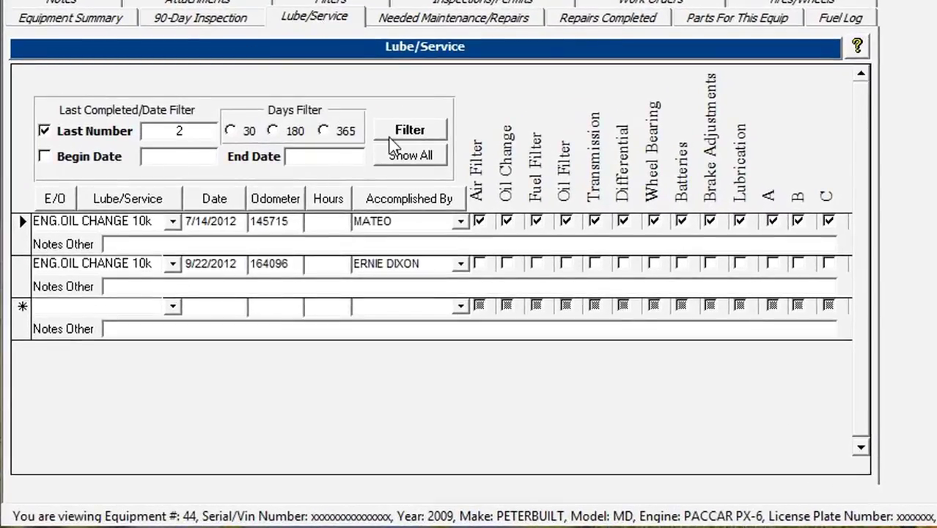
- View the Needed Maintenance/Repairs and Repairs Completed sections of equipment 44 and return to its Lube/Service records
{"action": "left_click", "coordinate": [429, 22]}
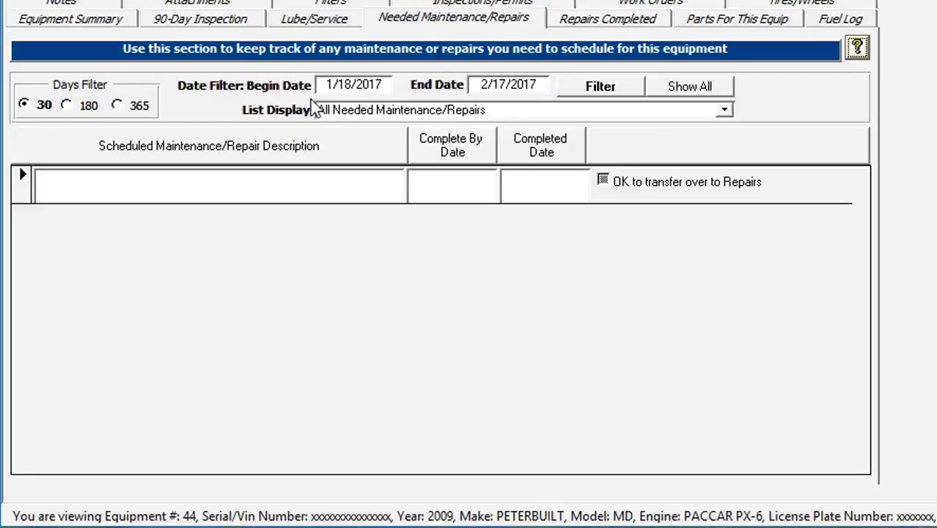
{"action": "left_click", "coordinate": [626, 27]}
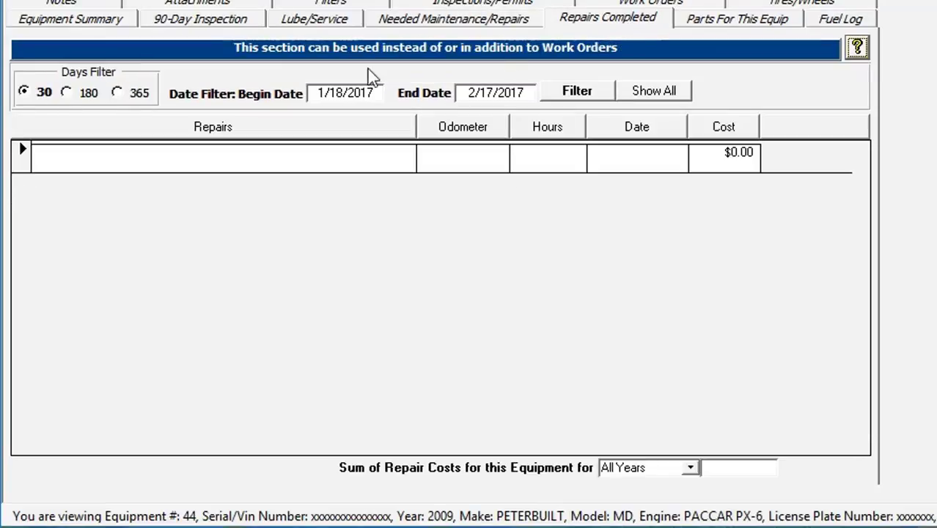
{"action": "left_click", "coordinate": [313, 22]}
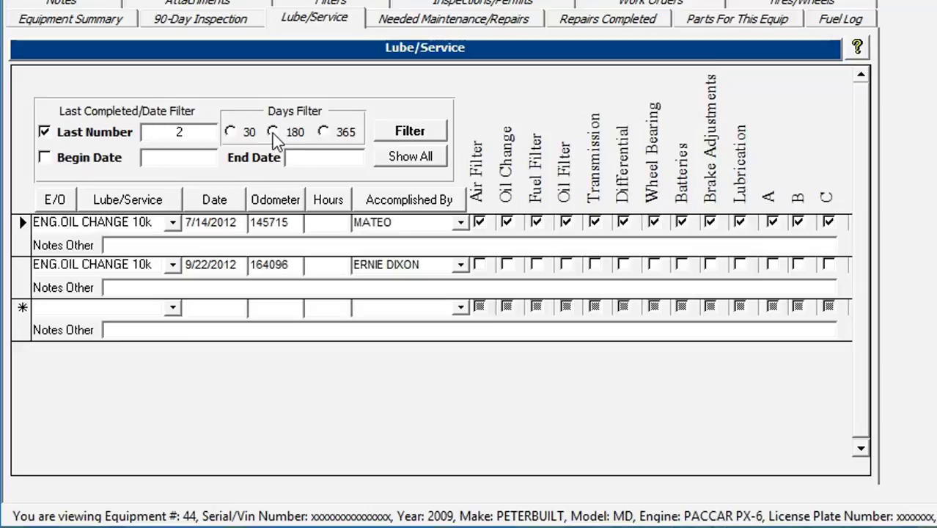
- Try the 30, 180 and 365-day filters on the Lube/Service records, ending on 180 days
{"action": "left_click", "coordinate": [231, 132]}
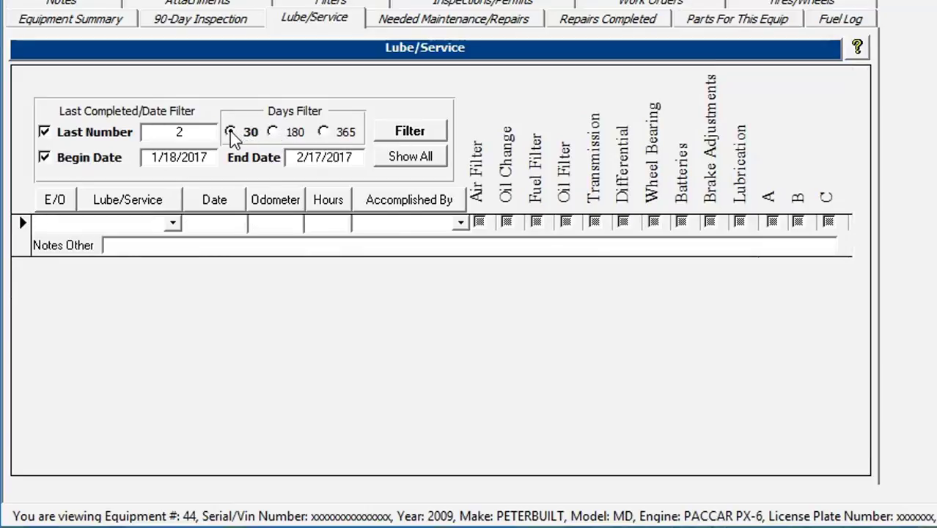
{"action": "left_click", "coordinate": [276, 138]}
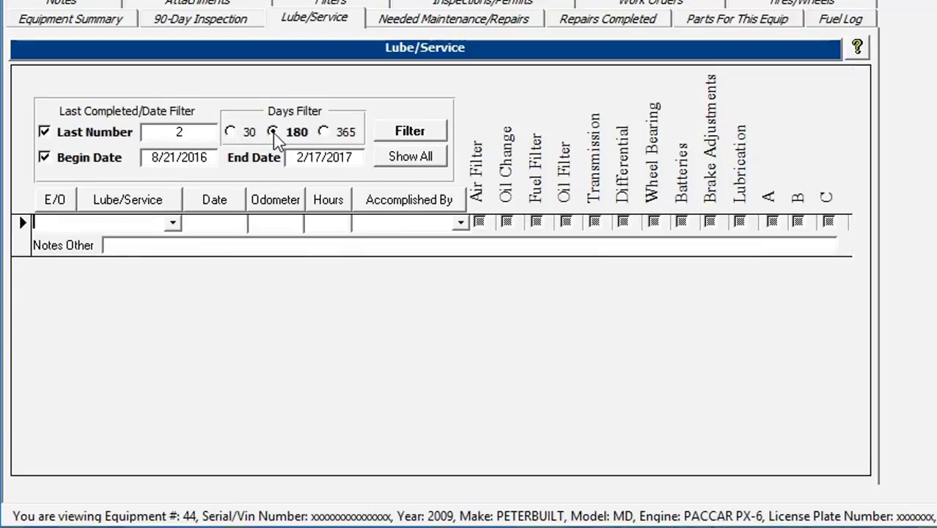
{"action": "left_click", "coordinate": [325, 135]}
{"action": "left_click", "coordinate": [277, 133]}
- Change the Lube/Service filter's Begin Date to 8/21/2010 and apply the filter
{"action": "left_click_drag", "start_coordinate": [204, 156], "coordinate": [134, 163]}
{"action": "left_click", "coordinate": [334, 155]}
{"action": "left_click_drag", "start_coordinate": [201, 157], "coordinate": [216, 159]}
{"action": "type", "text": "10"}
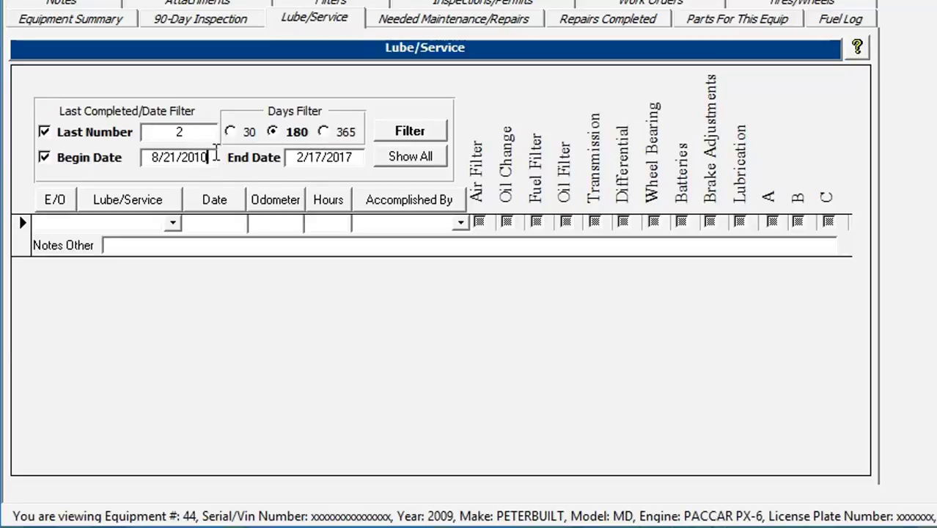
{"action": "left_click", "coordinate": [410, 132]}
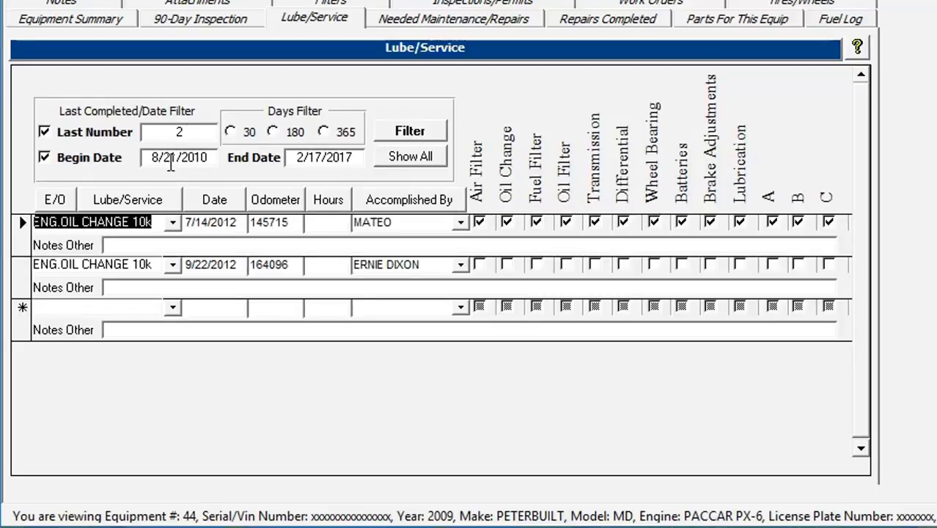
- Remove the Last Number limit and refilter the Lube/Service records by date range only
{"action": "left_click", "coordinate": [44, 132]}
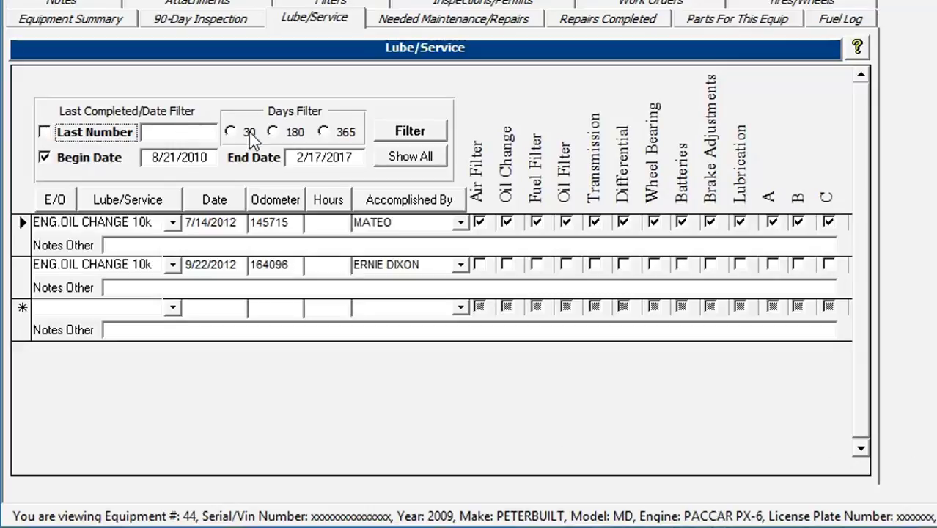
{"action": "left_click", "coordinate": [408, 132]}
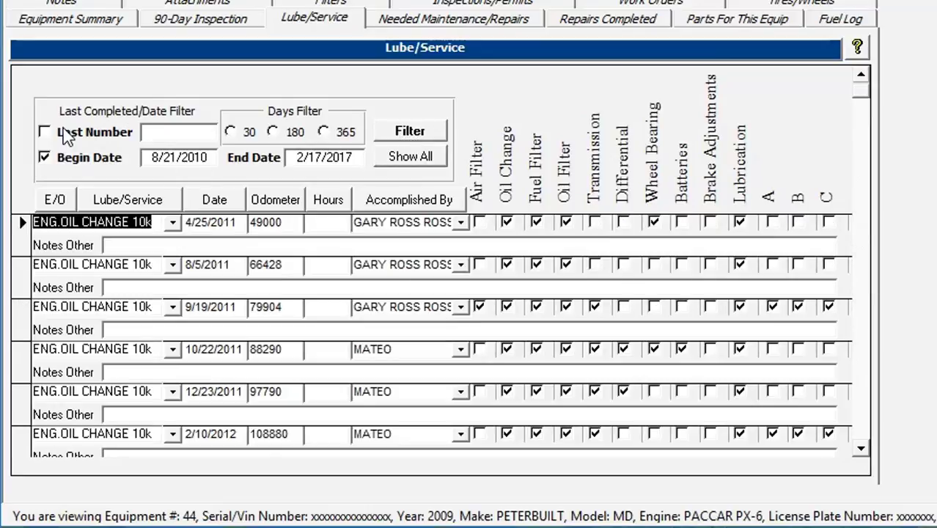
- Show all Lube/Service records and sort them by odometer with the highest reading first
{"action": "left_click", "coordinate": [409, 157]}
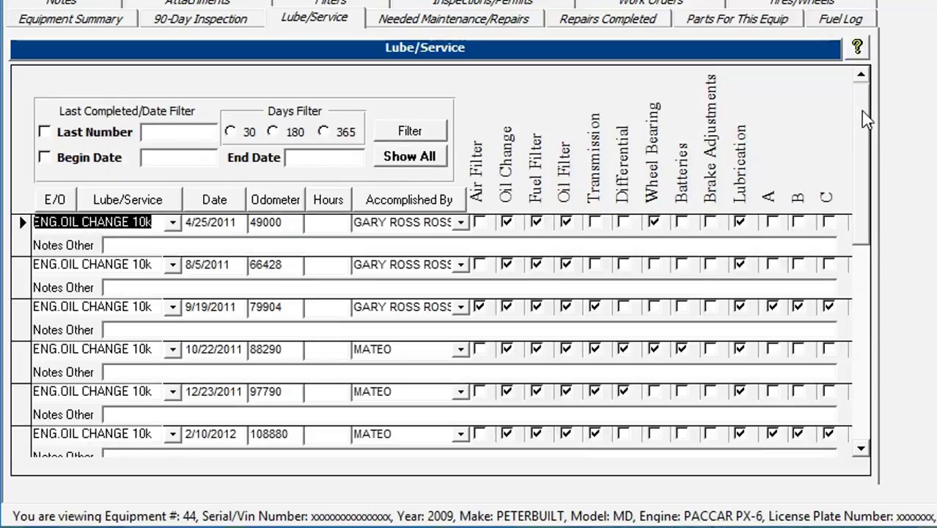
{"action": "mouse_move", "coordinate": [864, 120]}
{"action": "left_mouse_down"}
{"action": "mouse_move", "coordinate": [877, 165]}
{"action": "mouse_move", "coordinate": [869, 268]}
{"action": "mouse_move", "coordinate": [839, 96]}
{"action": "mouse_move", "coordinate": [862, 111]}
{"action": "mouse_move", "coordinate": [864, 192]}
{"action": "mouse_move", "coordinate": [861, 103]}
{"action": "left_mouse_up"}
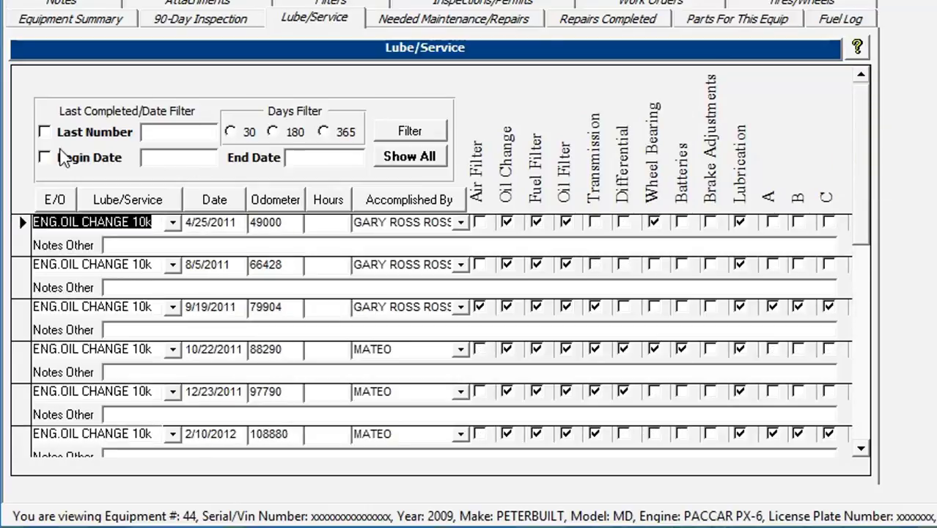
{"action": "left_click_drag", "start_coordinate": [868, 115], "coordinate": [866, 302]}
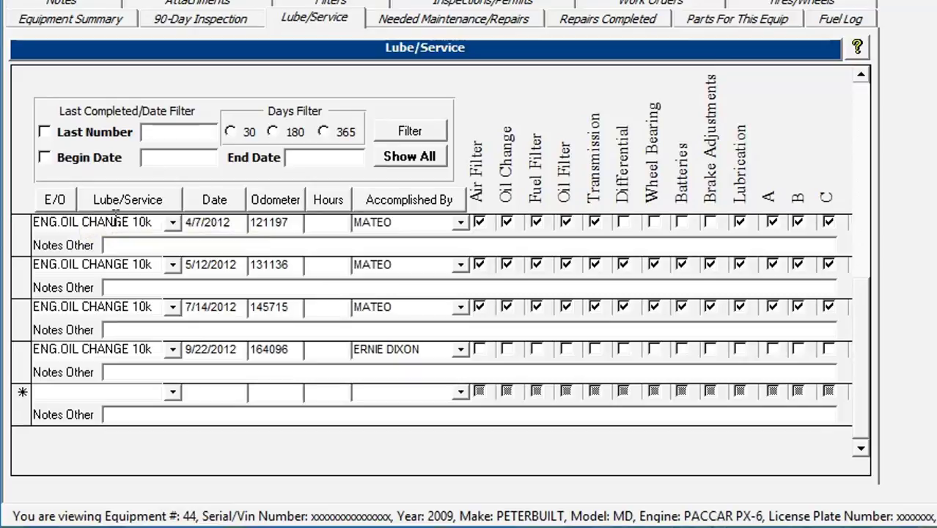
{"action": "scroll", "coordinate": [79, 290], "scroll_direction": "up", "scroll_amount": 6}
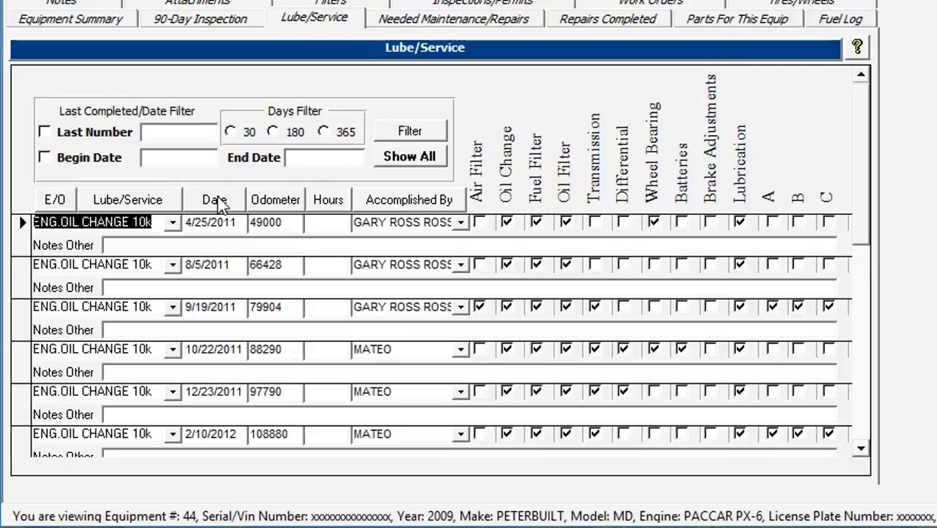
{"action": "left_click", "coordinate": [285, 205]}
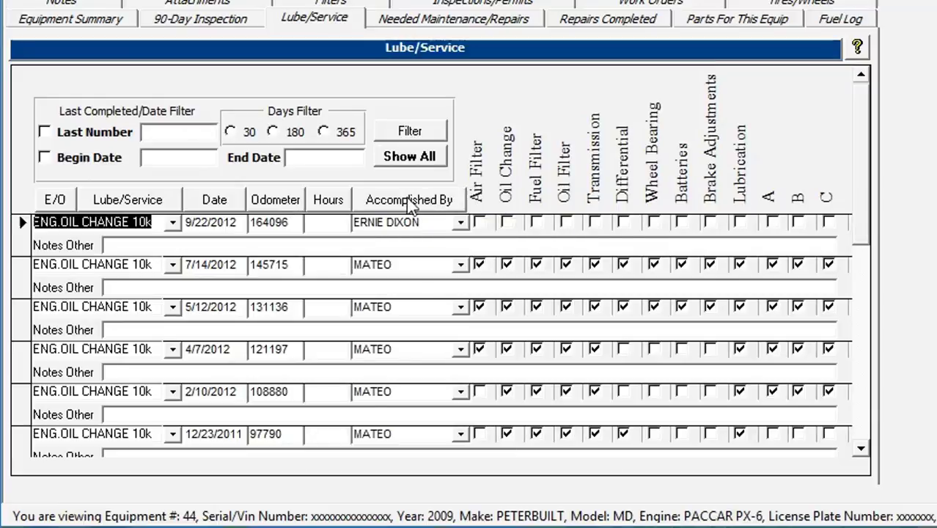
- Compare the filter options of the Needed Maintenance/Repairs, Repairs Completed and Lube/Service sections
{"action": "left_click", "coordinate": [429, 22]}
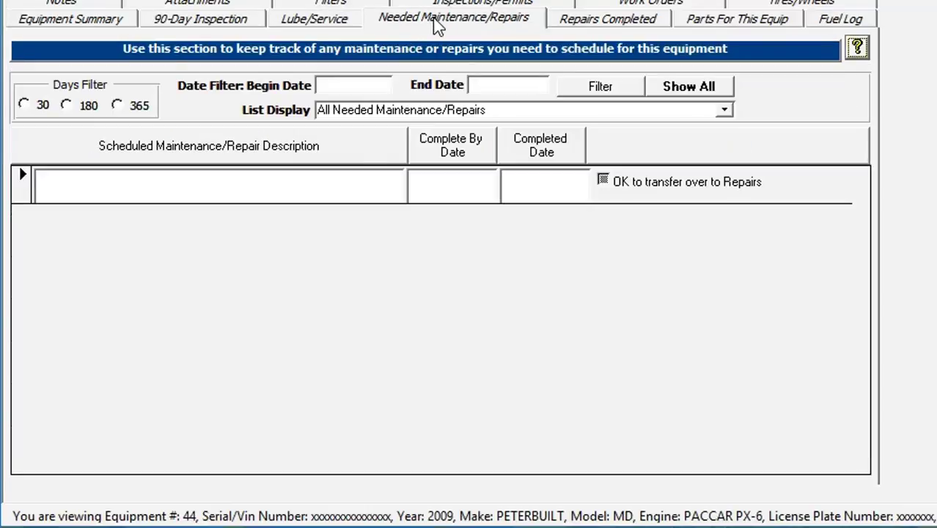
{"action": "left_click", "coordinate": [599, 20]}
{"action": "left_click", "coordinate": [444, 20]}
{"action": "left_click", "coordinate": [300, 19]}
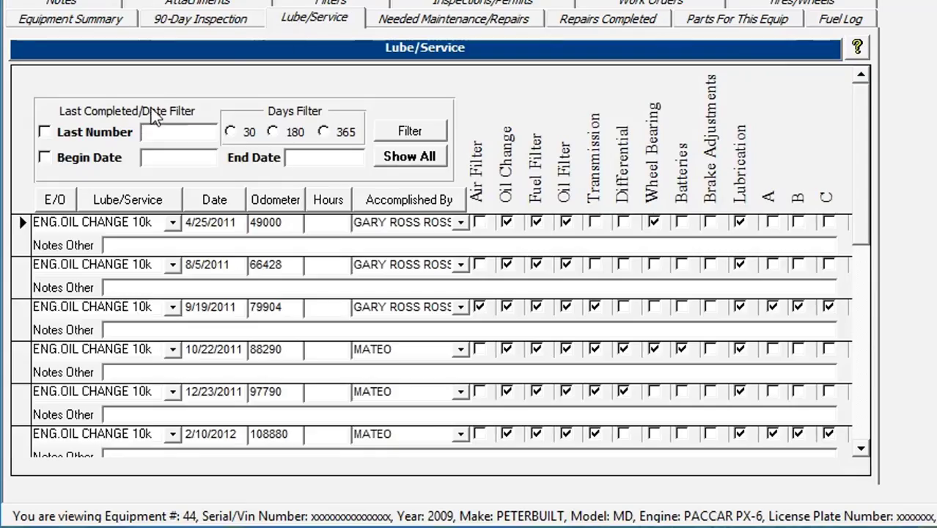
{"action": "left_click", "coordinate": [162, 132]}
- Review the list display options for Needed Maintenance/Repairs and choose All Needed Maintenance/Repairs
{"action": "left_click", "coordinate": [405, 21]}
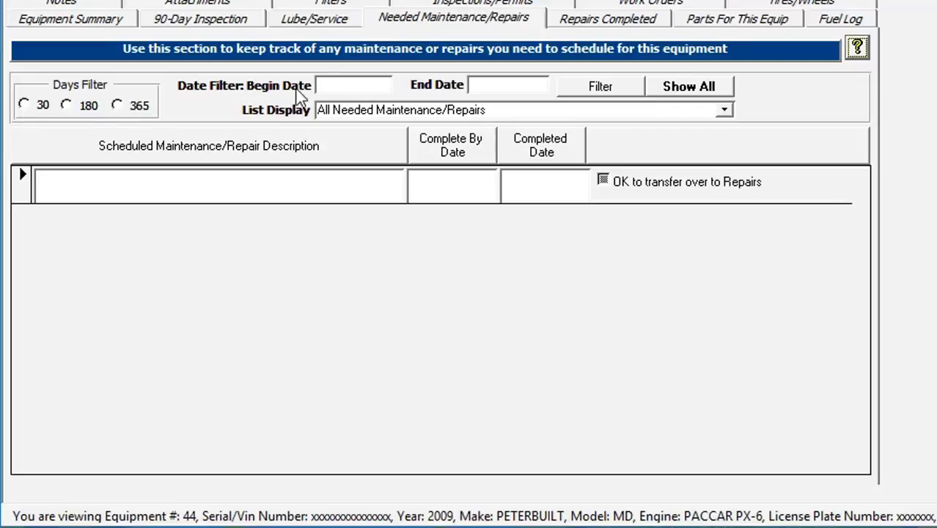
{"action": "left_click", "coordinate": [345, 86]}
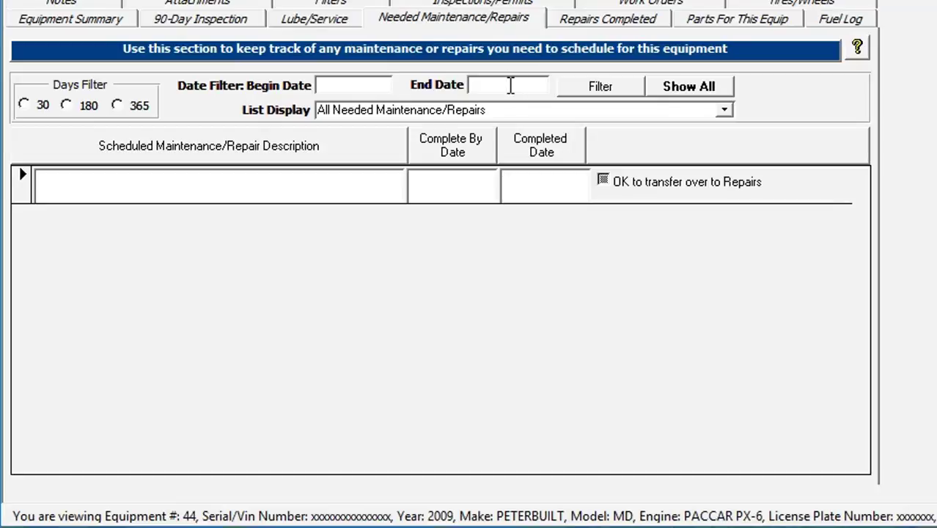
{"action": "left_click", "coordinate": [726, 111]}
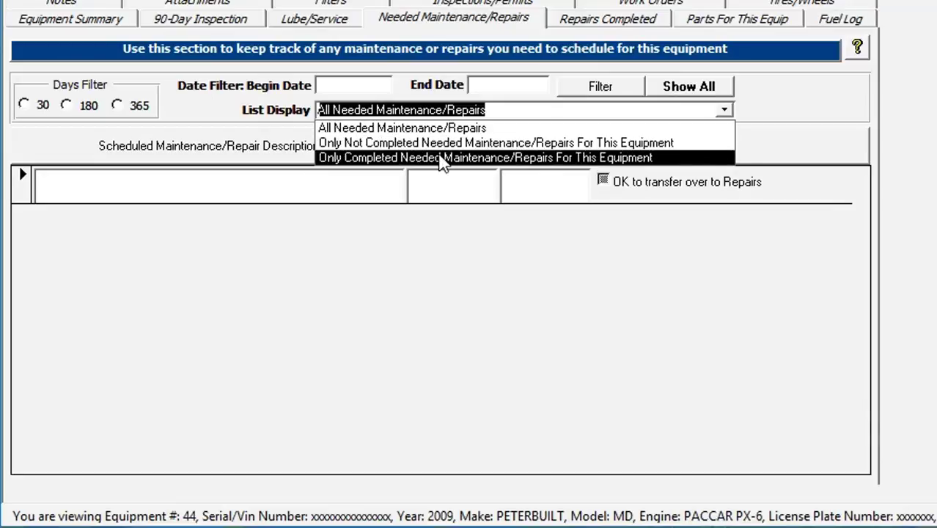
{"action": "left_click", "coordinate": [434, 129]}
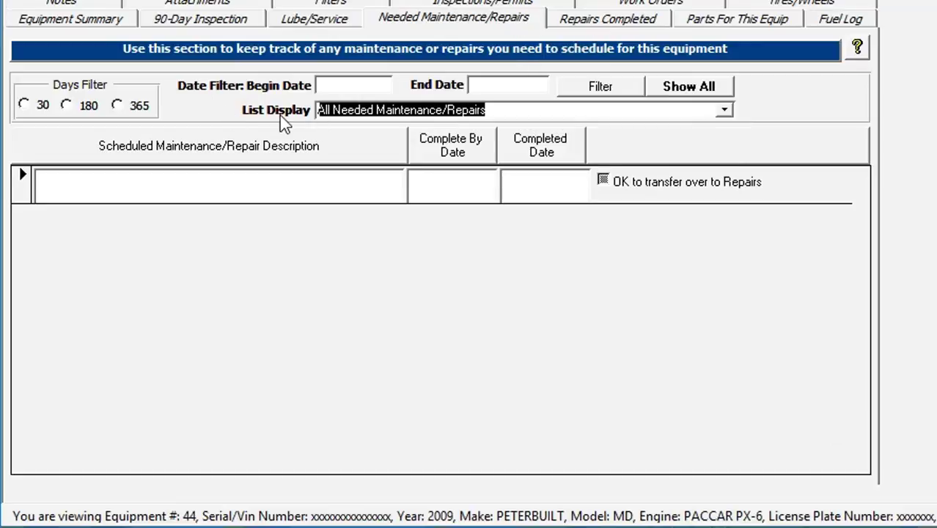
- View the Repairs Completed records and bring up the 90-Day Inspection section for equipment 44
{"action": "left_click", "coordinate": [597, 20]}
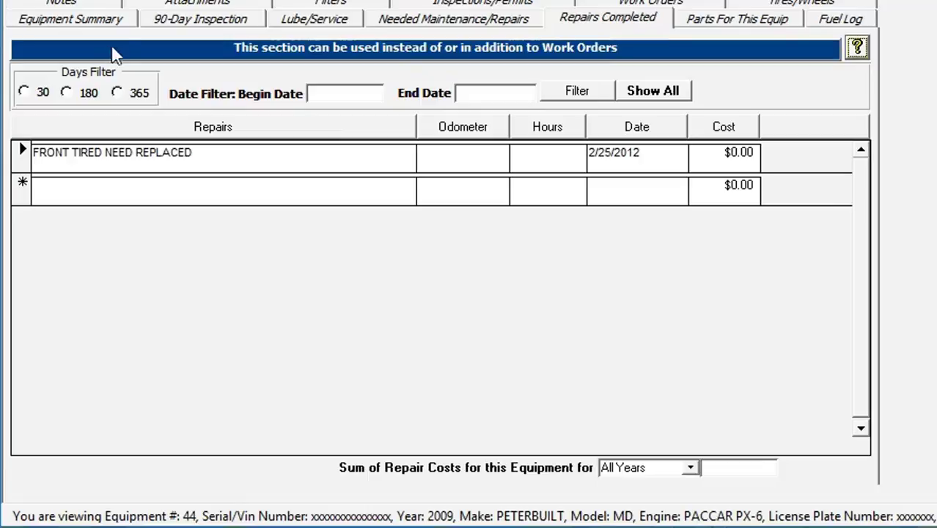
{"action": "left_click", "coordinate": [194, 22]}
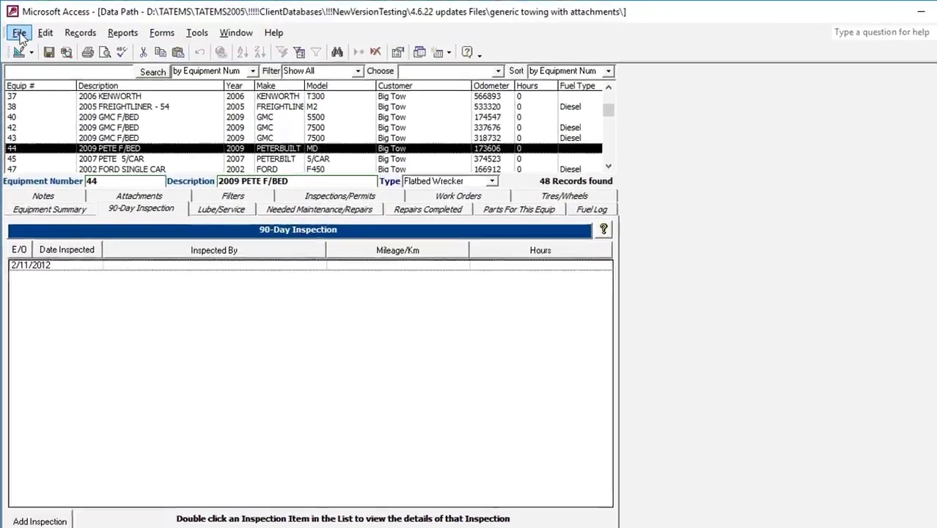
- Open the global inspection items list from the program's inspection setup
{"action": "left_click", "coordinate": [19, 33]}
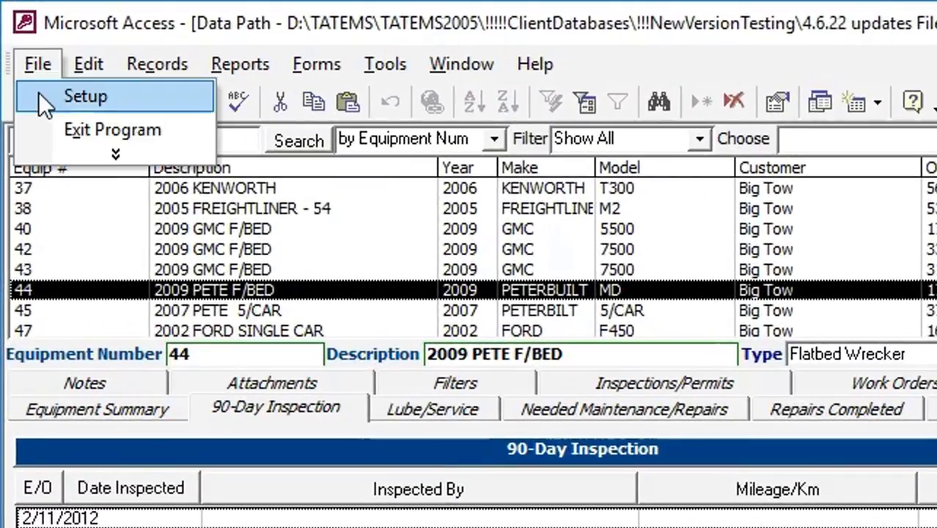
{"action": "left_click", "coordinate": [42, 101]}
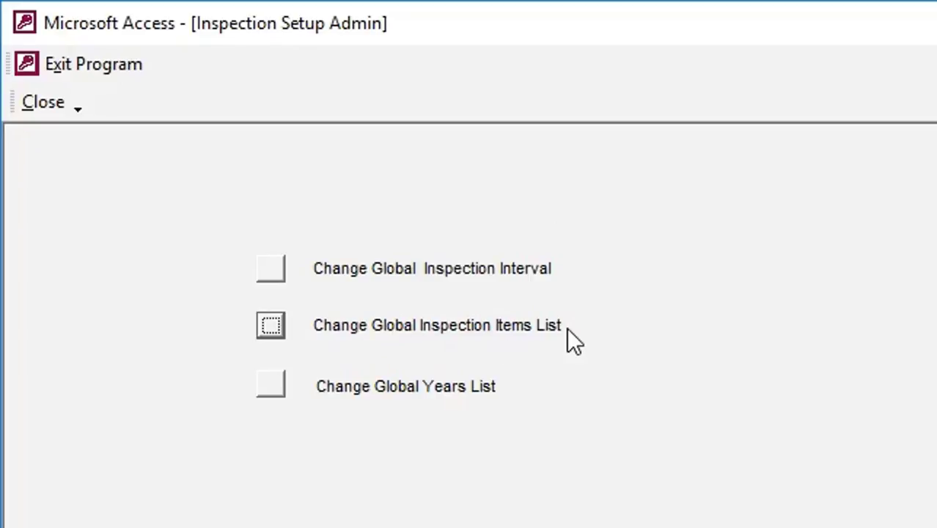
{"action": "left_click", "coordinate": [271, 327]}
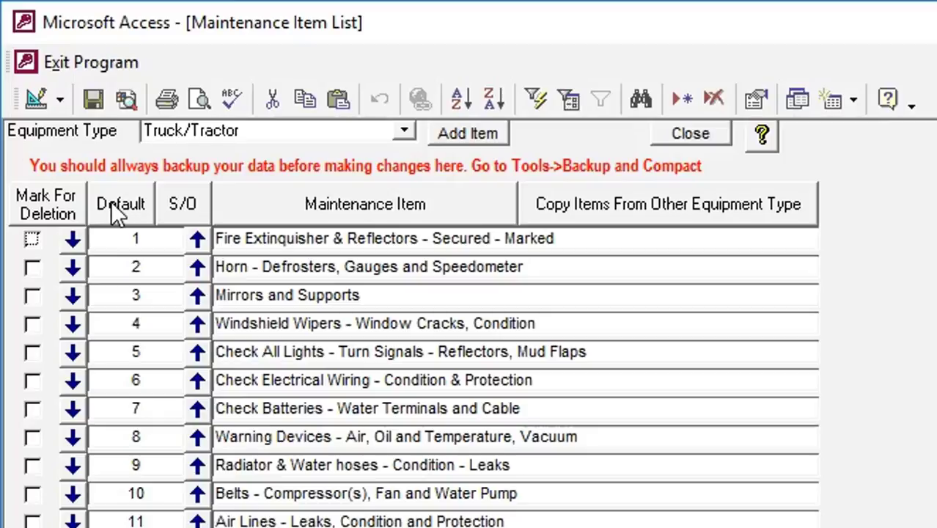
- Mark the horn, mirrors and windshield wiper items for deletion and clear those marks again
{"action": "left_click", "coordinate": [31, 268]}
{"action": "left_click", "coordinate": [29, 296]}
{"action": "left_click", "coordinate": [31, 324]}
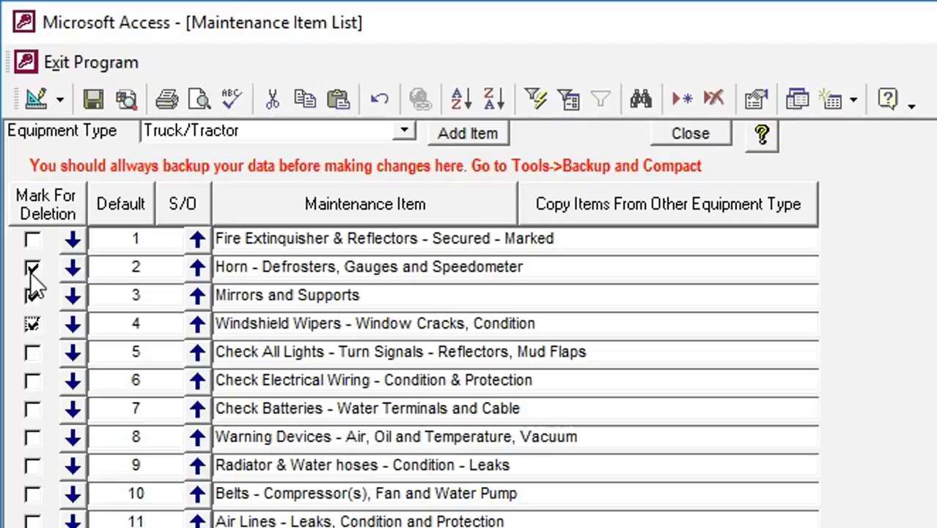
{"action": "left_click", "coordinate": [31, 323]}
{"action": "left_click", "coordinate": [30, 294]}
{"action": "left_click", "coordinate": [32, 269]}
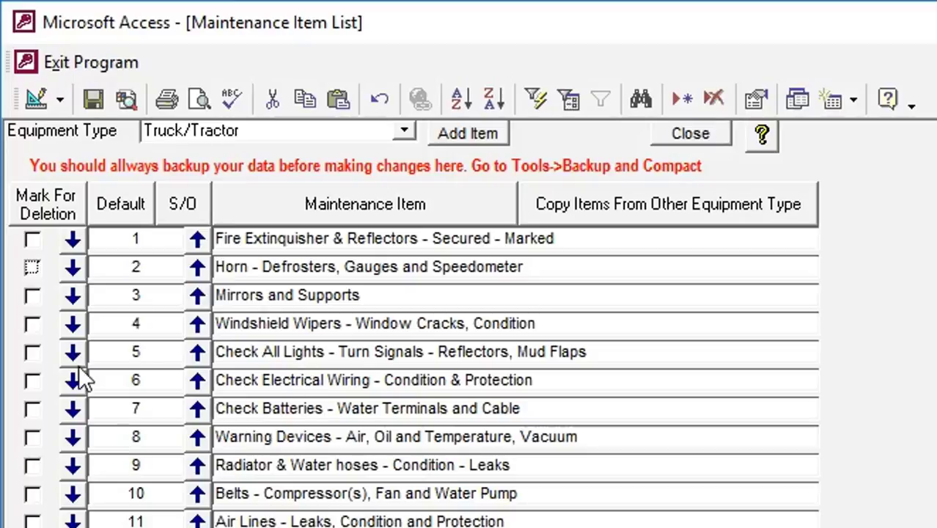
- Move the Windshield Wipers item down the Truck/Tractor maintenance item list to sort position 10
{"action": "left_click", "coordinate": [332, 352]}
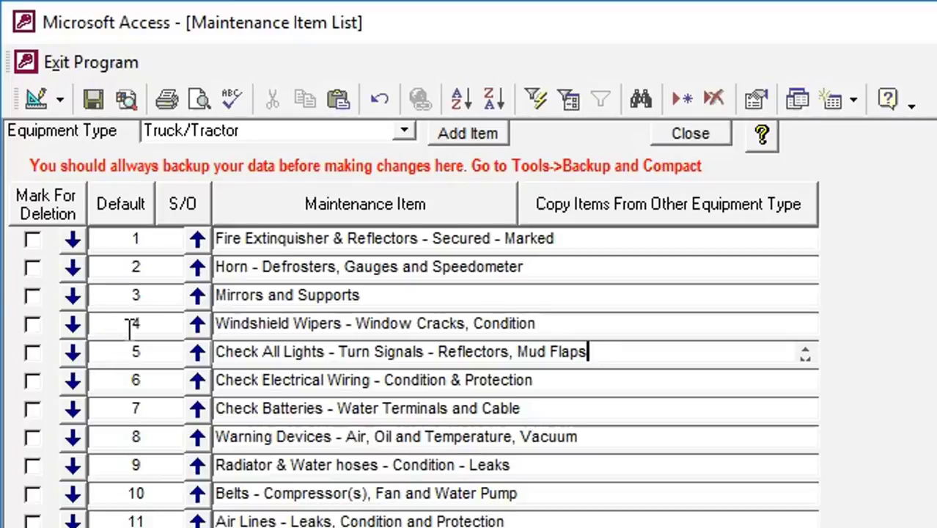
{"action": "left_click", "coordinate": [246, 325]}
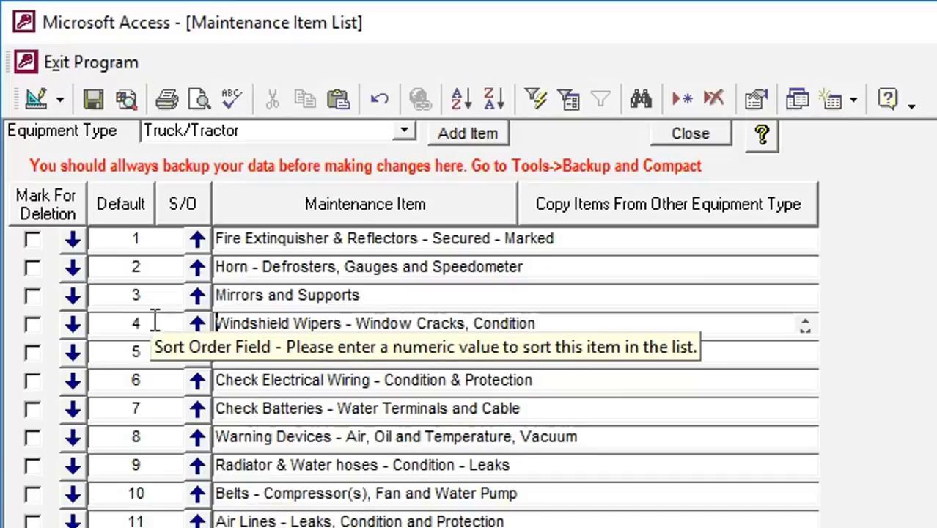
{"action": "left_click", "coordinate": [73, 325]}
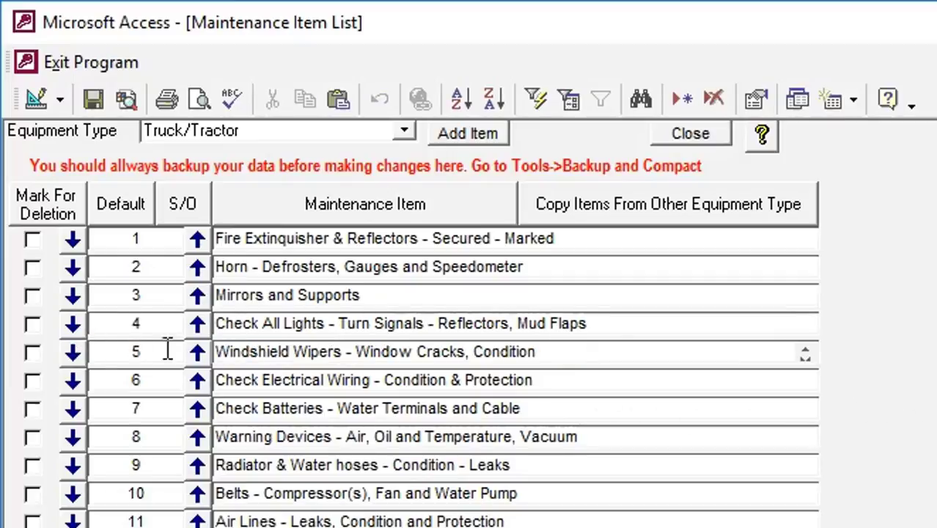
{"action": "left_click", "coordinate": [73, 353]}
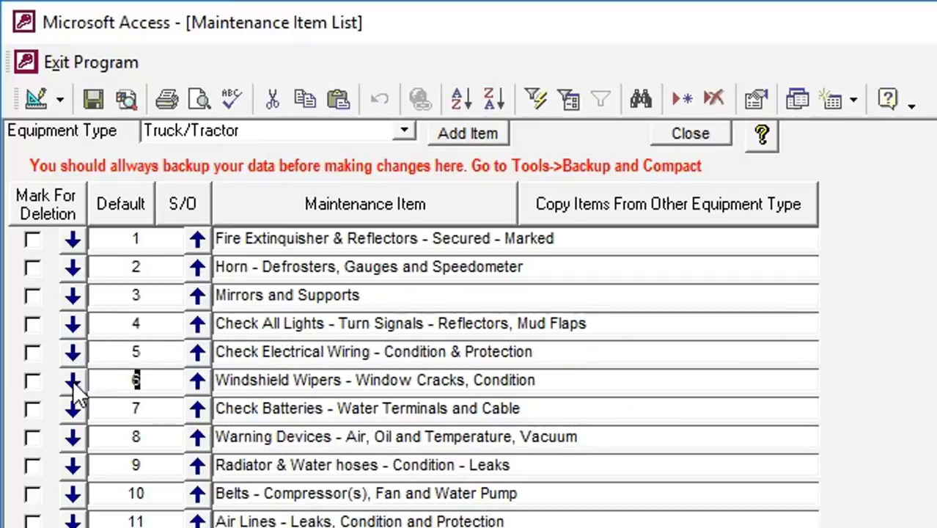
{"action": "left_click", "coordinate": [73, 382]}
{"action": "left_click", "coordinate": [74, 408]}
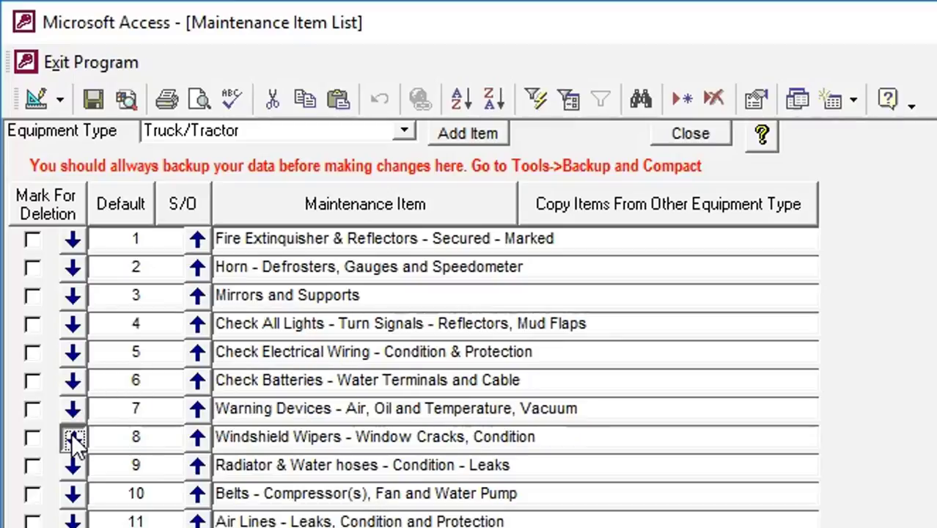
{"action": "left_click", "coordinate": [74, 438]}
{"action": "left_click", "coordinate": [73, 465]}
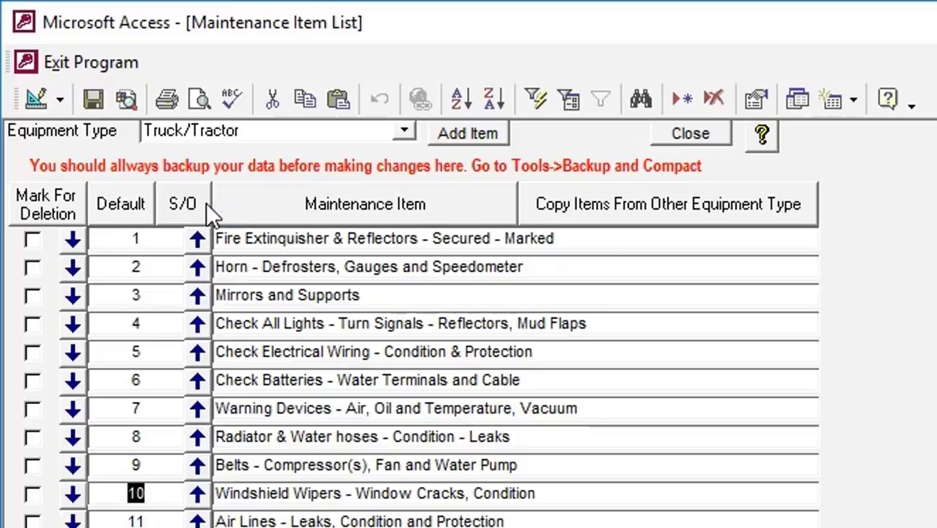
- Close the maintenance item list and the setup, and add a 90-day inspection for equipment 44
{"action": "left_click", "coordinate": [691, 134]}
{"action": "left_click", "coordinate": [32, 110]}
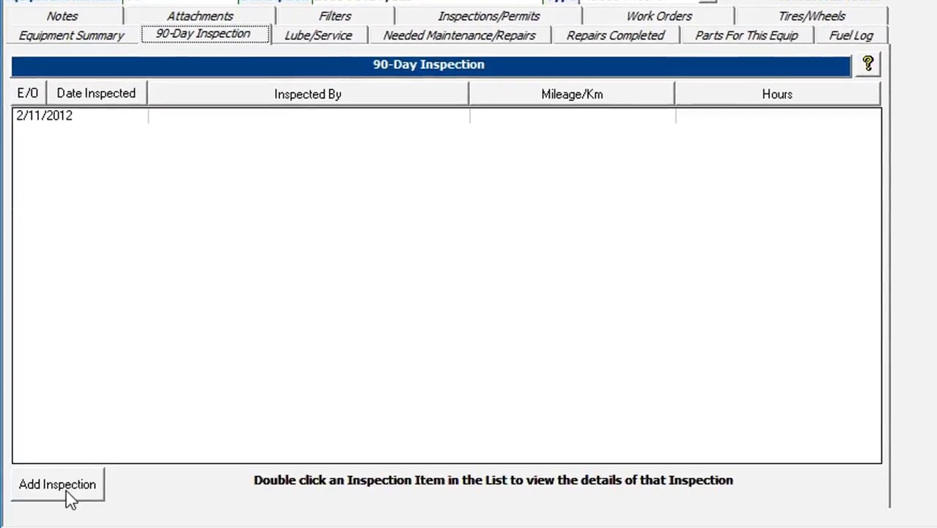
{"action": "left_click", "coordinate": [66, 495]}
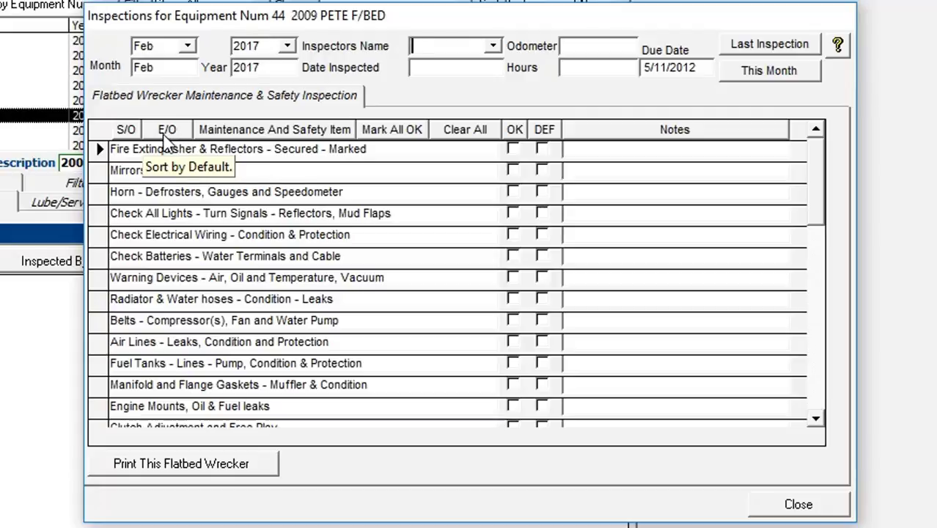
- Sort the Flatbed Wrecker inspection items by S/O and E/O in turn, ending with the E/O sort
{"action": "left_click", "coordinate": [126, 129]}
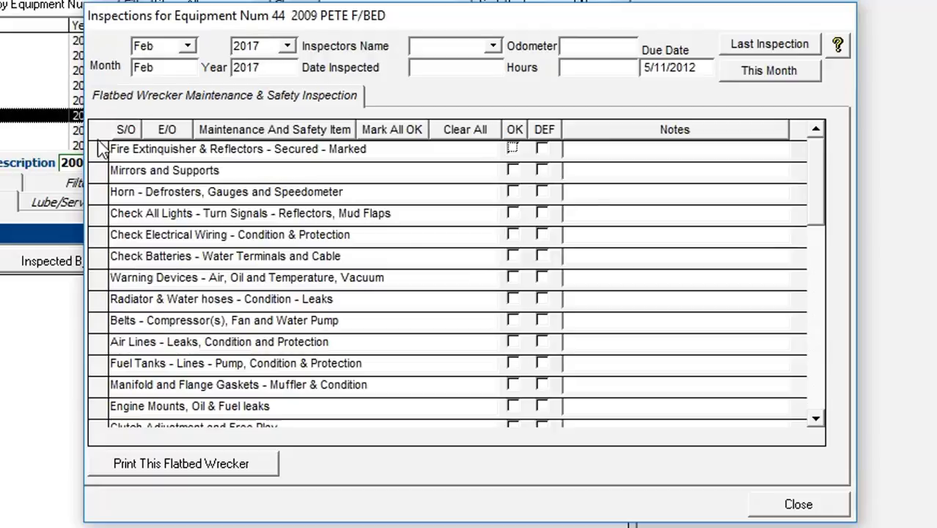
{"action": "left_click", "coordinate": [168, 132]}
{"action": "left_click", "coordinate": [118, 134]}
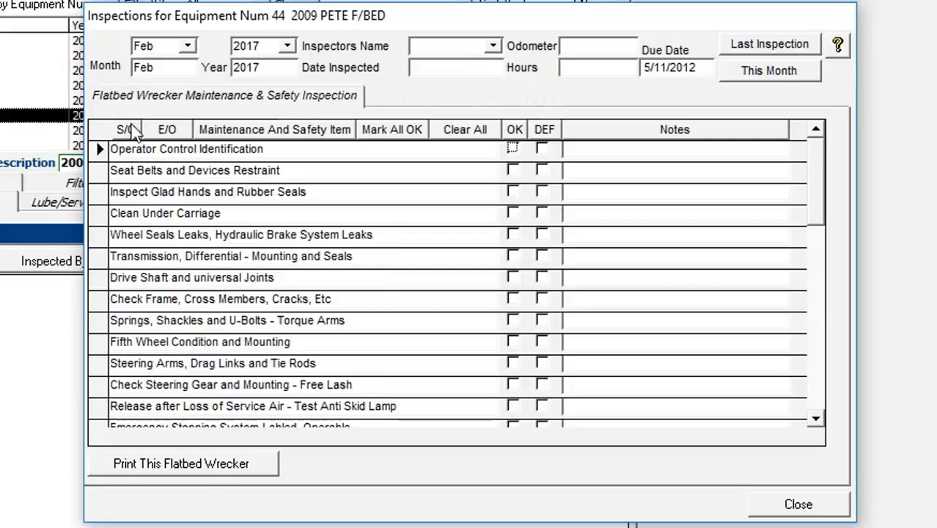
{"action": "left_click", "coordinate": [180, 136]}
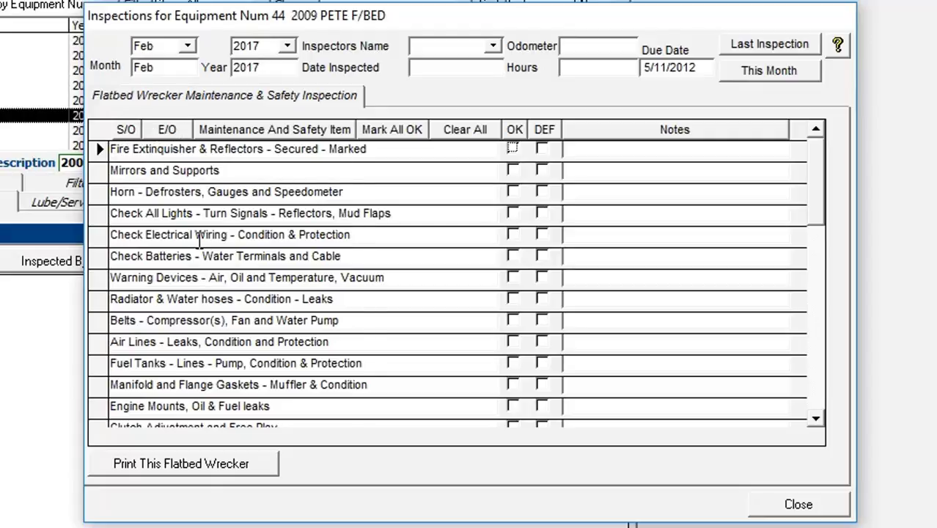
{"action": "left_click_drag", "start_coordinate": [318, 25], "coordinate": [230, 35]}
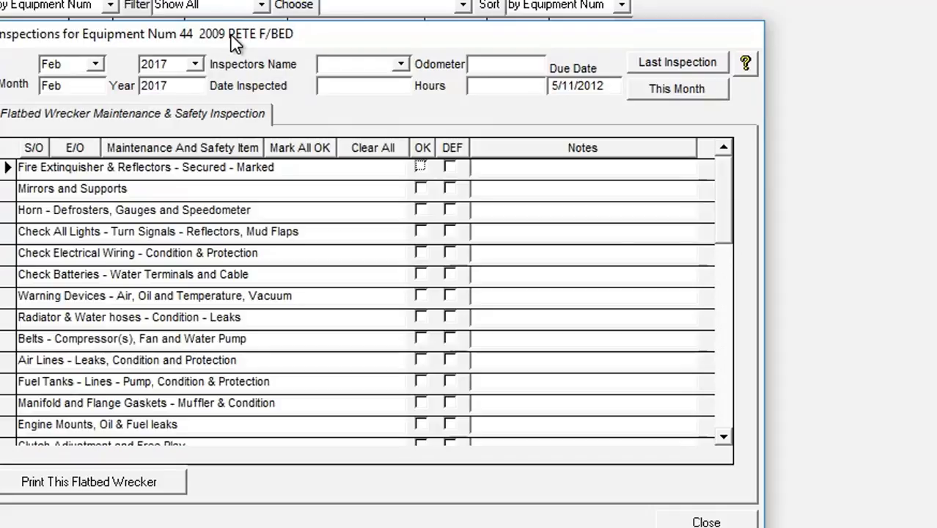